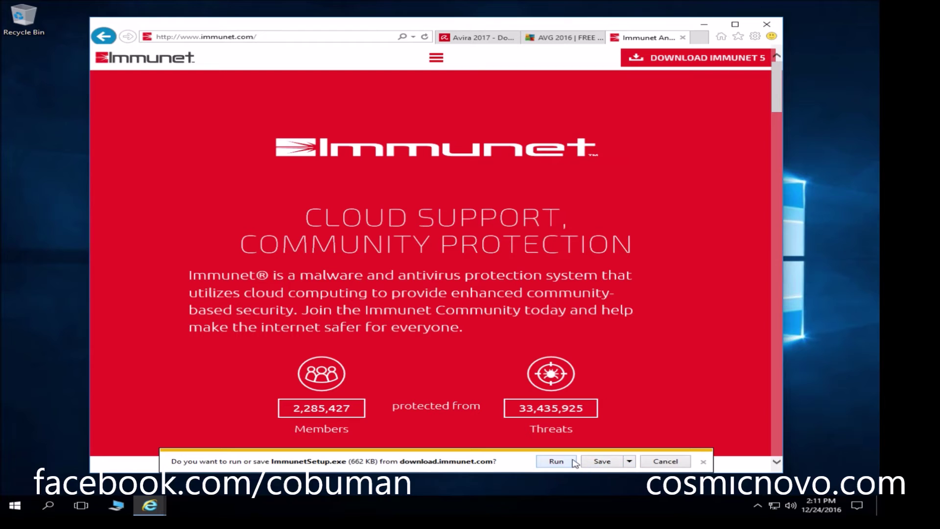
# Save ImmunetSetup.exe from the Immunet website, show the list of downloads and enlarge its window
pyautogui.click(603, 463)
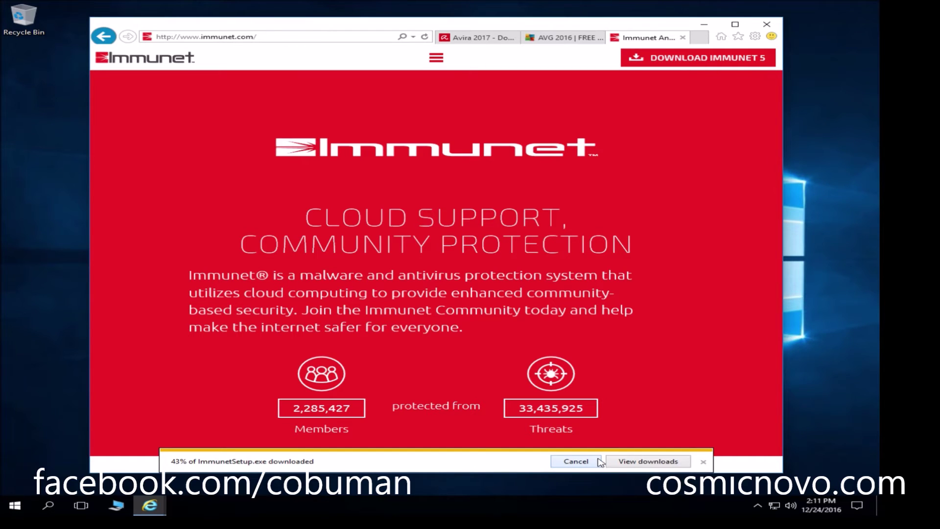
pyautogui.click(636, 463)
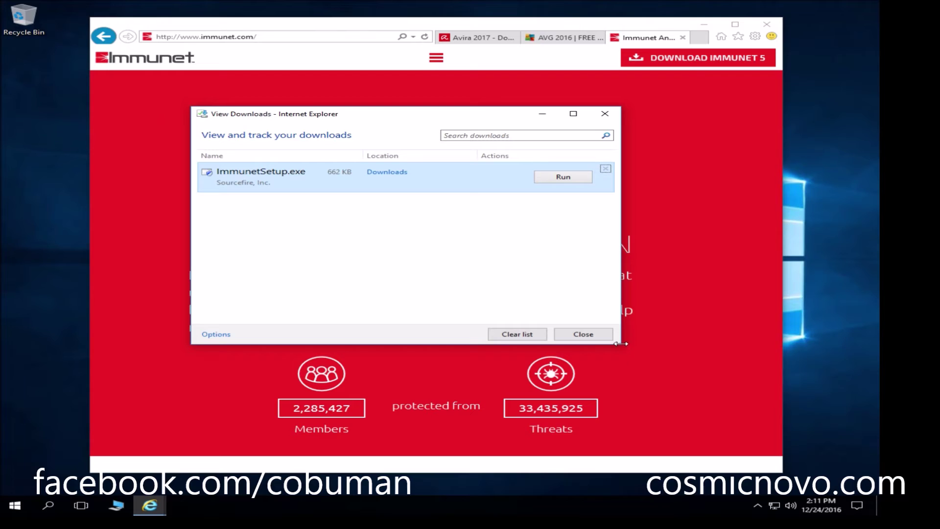
pyautogui.moveTo(621, 346); pyautogui.dragTo(687, 397)
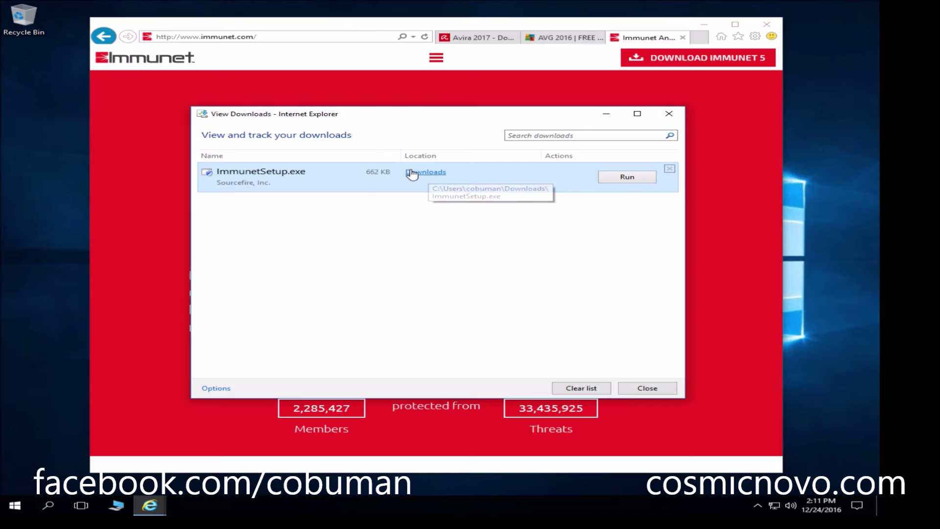
# Open the folder containing the downloaded installer, run ImmunetSetup and allow it to make changes to the device
pyautogui.click(430, 176)
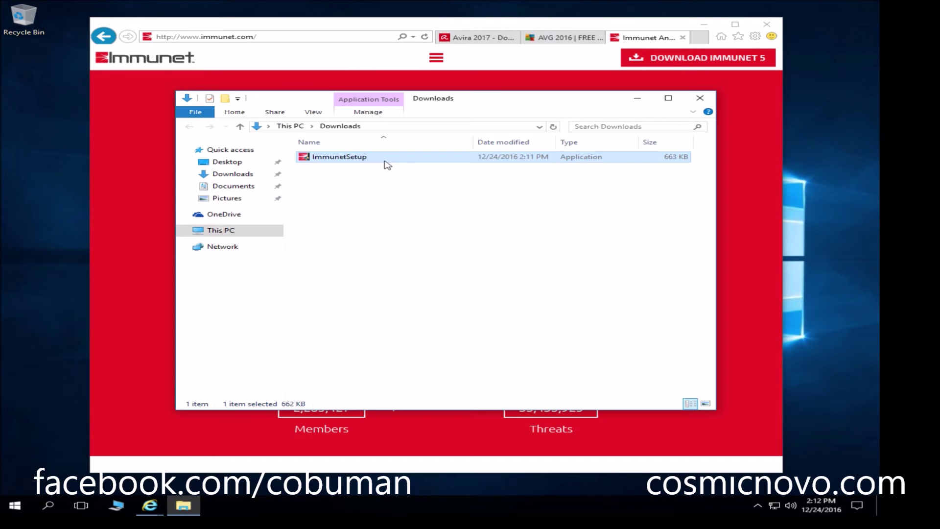
pyautogui.doubleClick(386, 161)
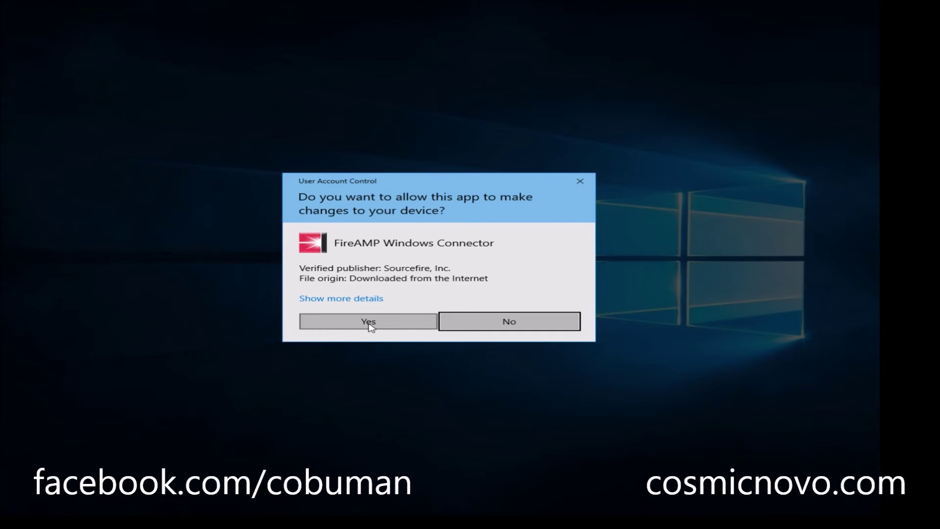
pyautogui.click(370, 324)
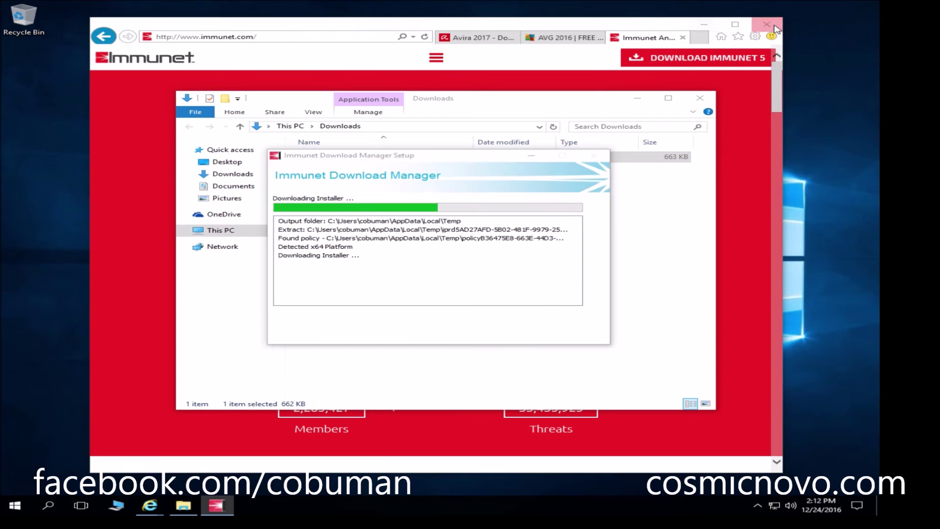
# Close the Immunet website's browser window, the downloads list and the Downloads folder while the installer downloads
pyautogui.click(771, 30)
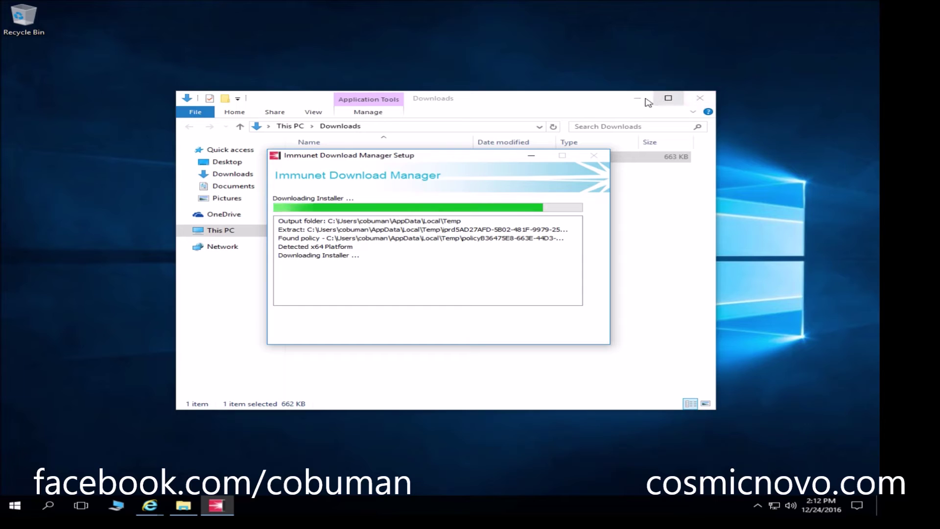
pyautogui.moveTo(594, 99); pyautogui.dragTo(474, 50)
pyautogui.click(378, 392)
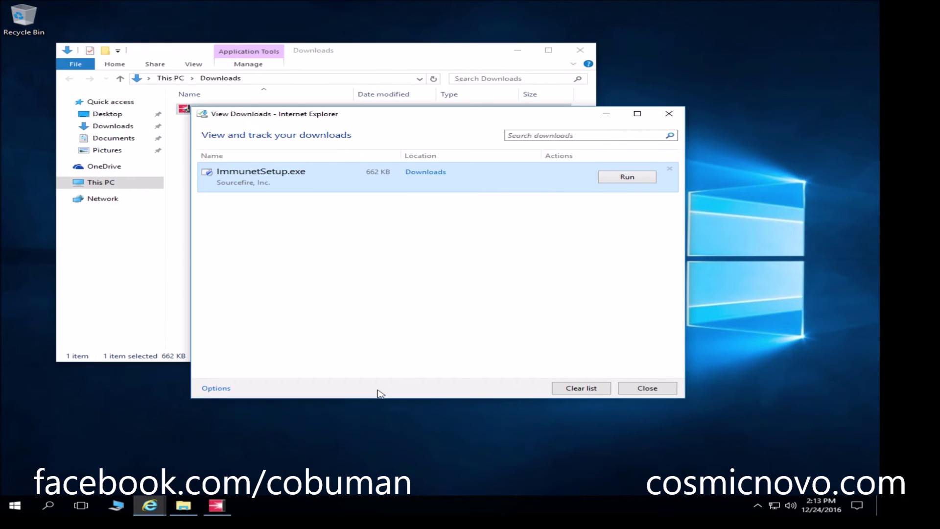
pyautogui.click(670, 113)
pyautogui.click(580, 50)
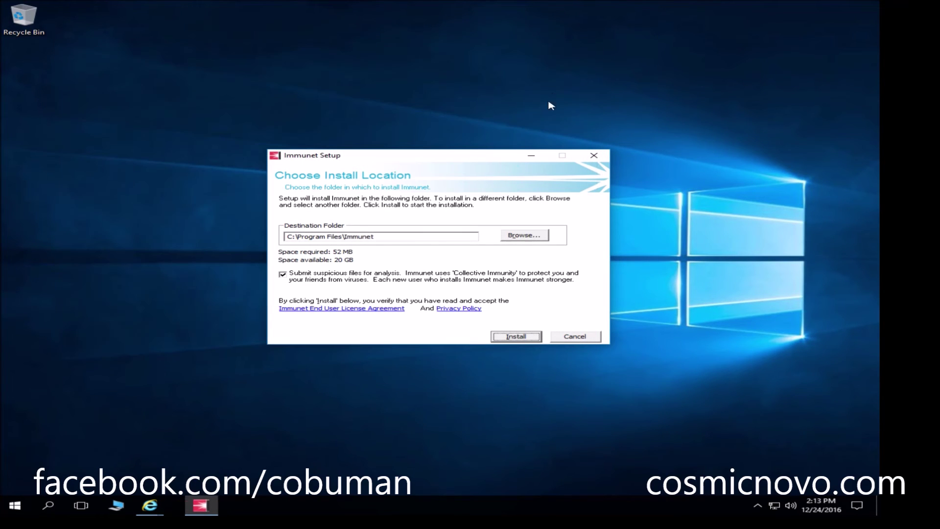
# Install Immunet in C:\Program Files\Immunet with suspicious file submission enabled, and finish setup with a desktop shortcut and no FlashScan
pyautogui.moveTo(455, 162); pyautogui.dragTo(437, 133)
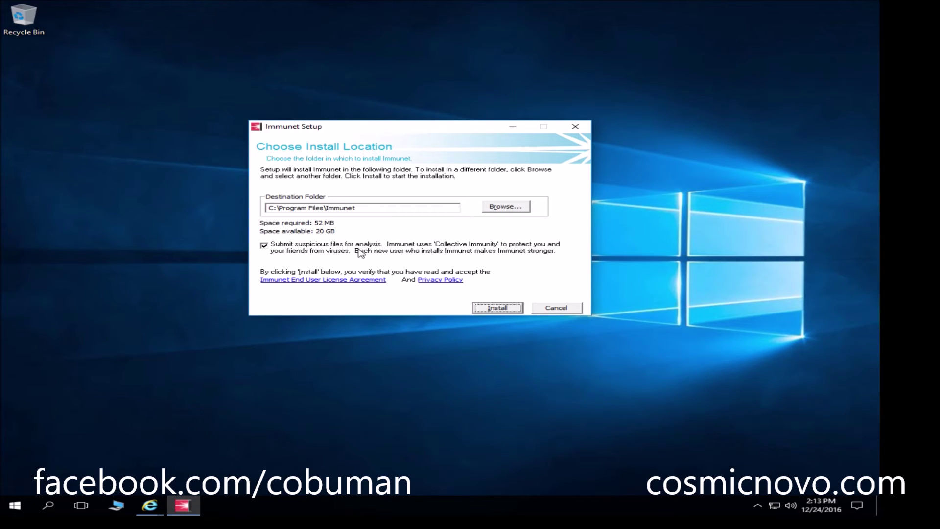
pyautogui.click(497, 311)
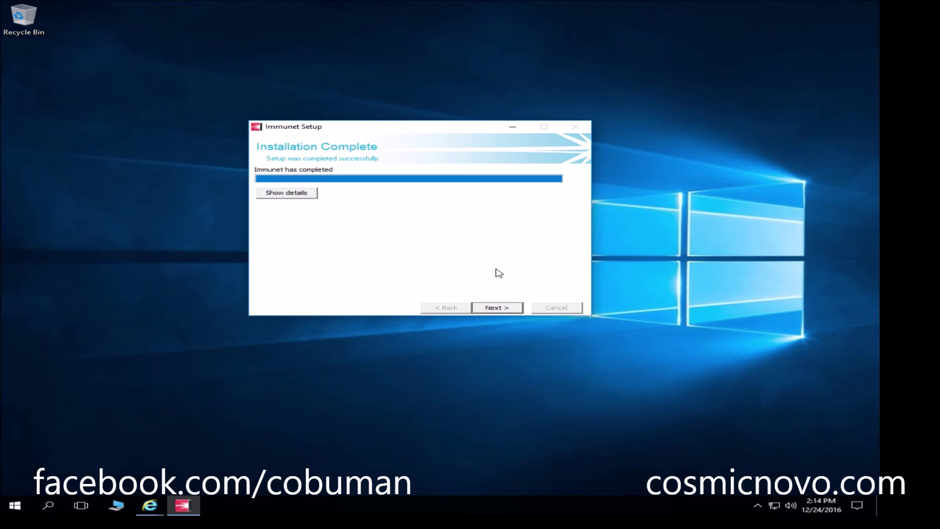
pyautogui.click(502, 310)
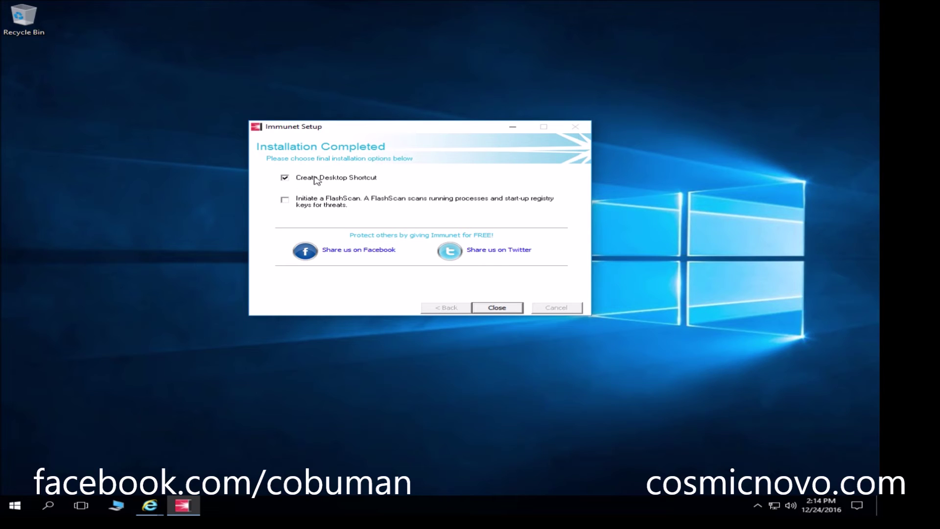
pyautogui.click(484, 309)
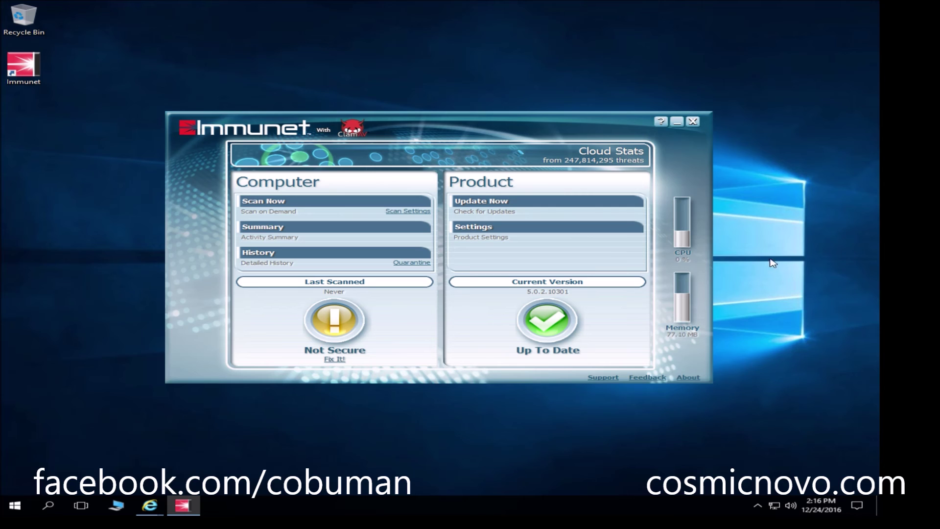
# Open Task Manager in its detailed view and check the resource usage of Immunet Protect Tray Client
pyautogui.rightClick(428, 513)
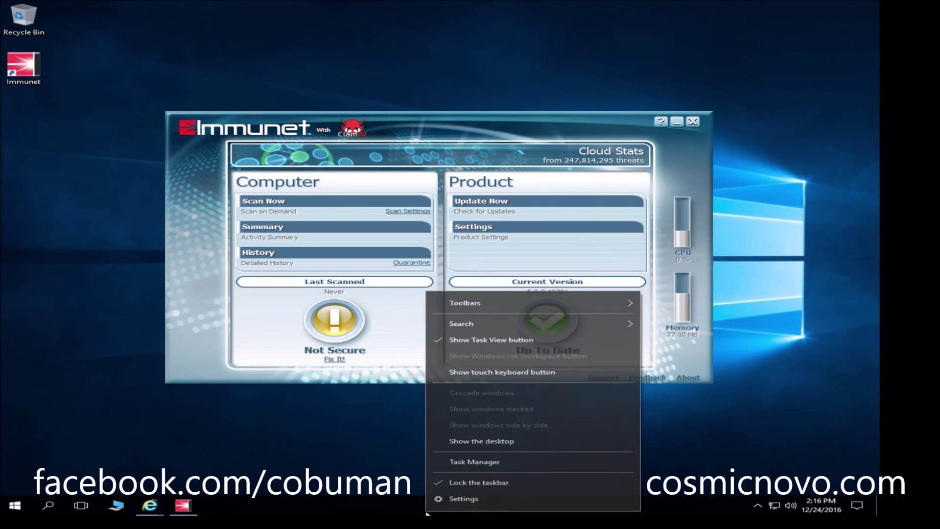
pyautogui.click(482, 462)
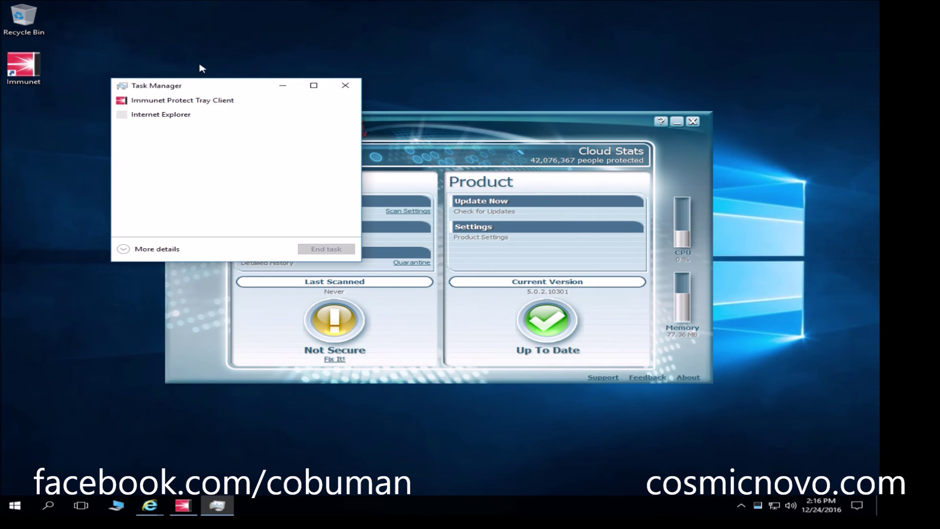
pyautogui.moveTo(203, 92); pyautogui.dragTo(195, 92)
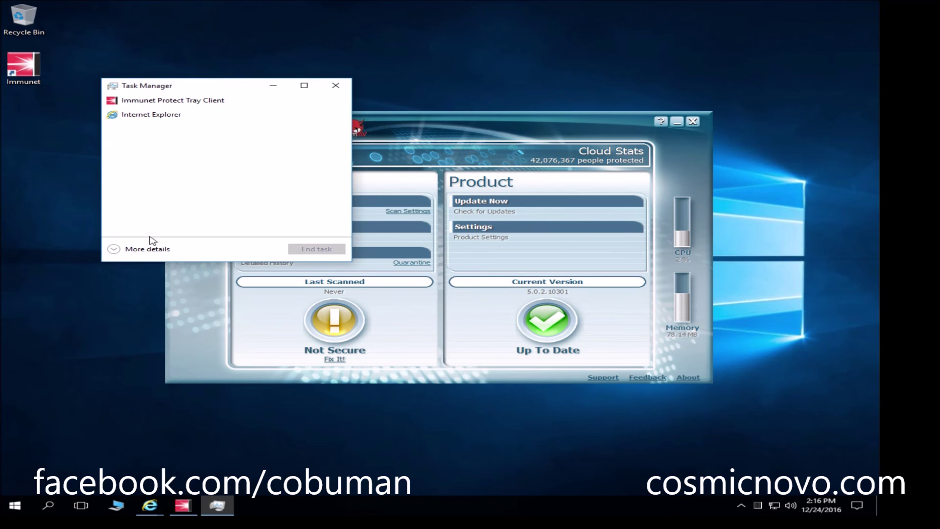
pyautogui.click(143, 250)
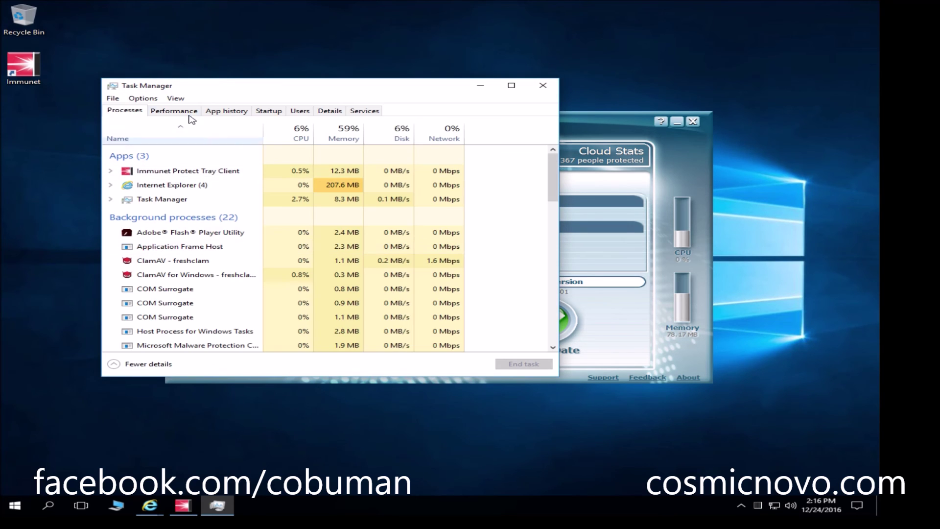
pyautogui.click(193, 173)
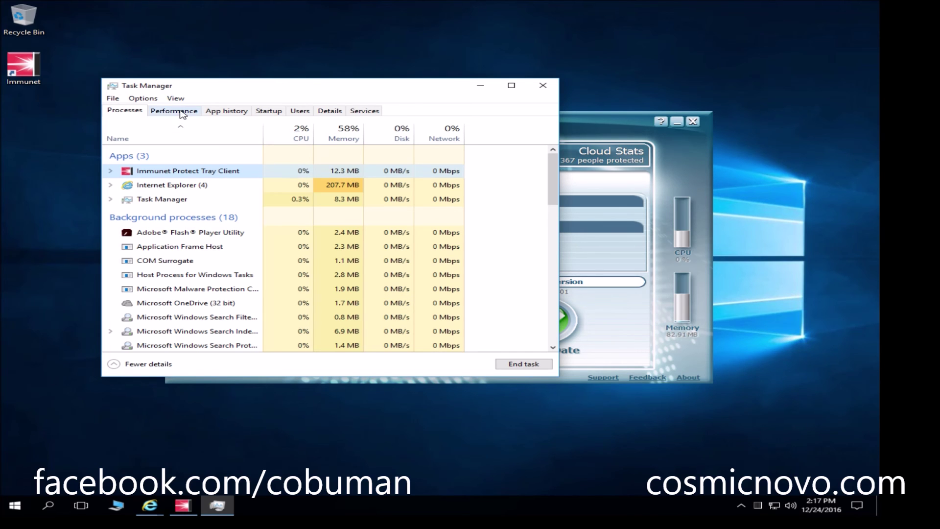
# Arrange Task Manager and Immunet so both can be seen, start a Flash Scan and hide its progress window
pyautogui.moveTo(338, 92); pyautogui.dragTo(523, 57)
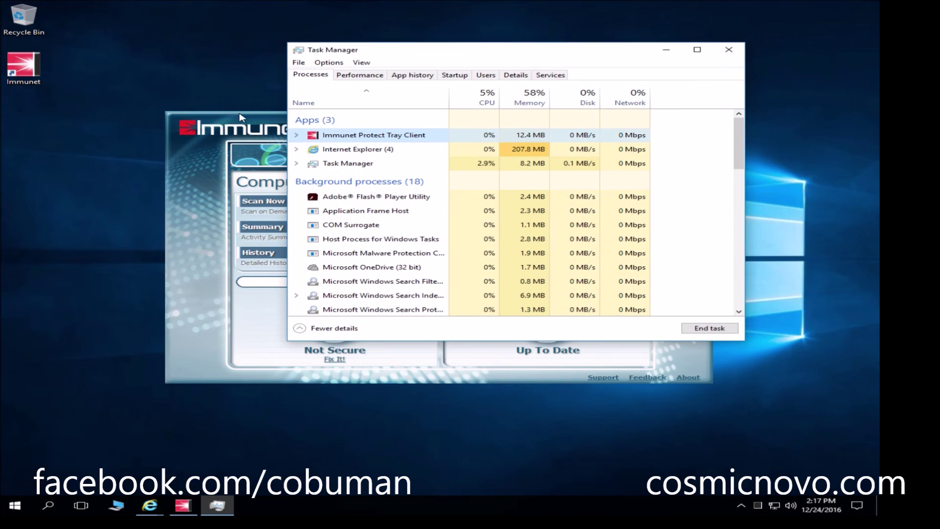
pyautogui.moveTo(237, 118); pyautogui.dragTo(182, 190)
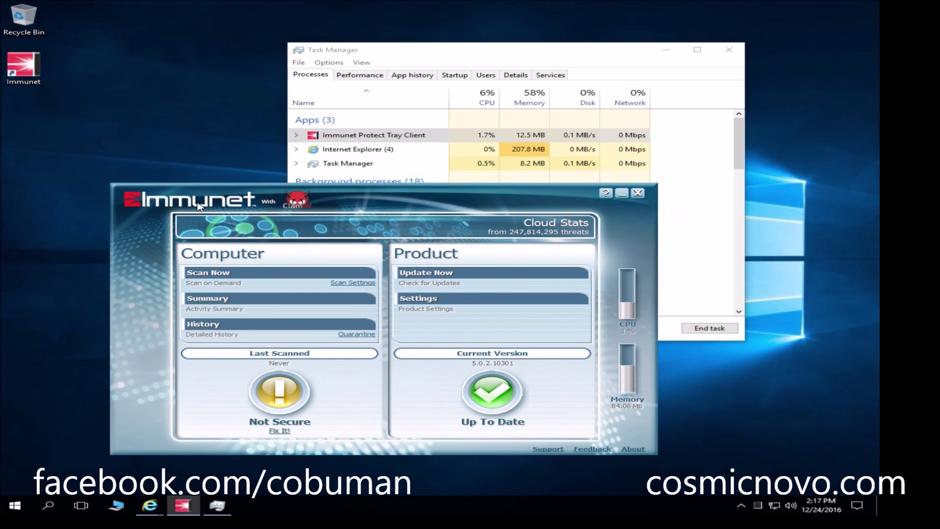
pyautogui.click(253, 275)
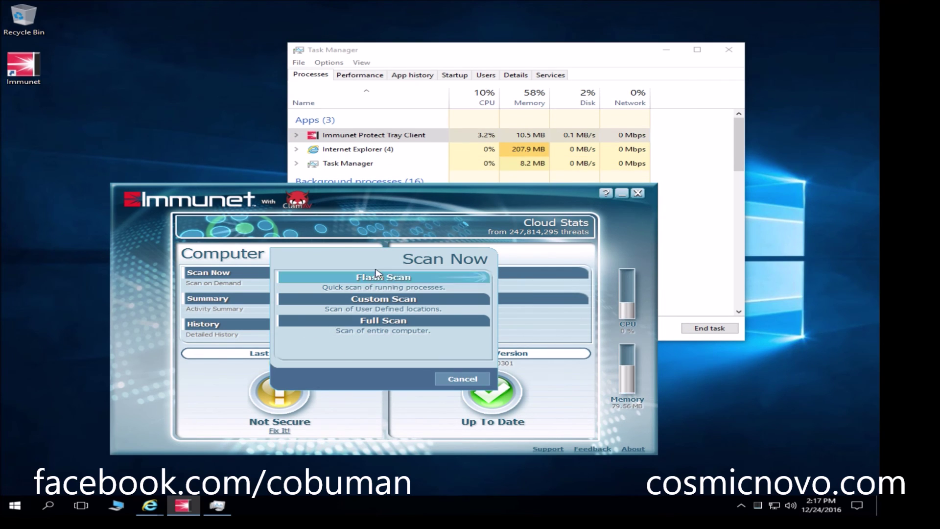
pyautogui.click(378, 277)
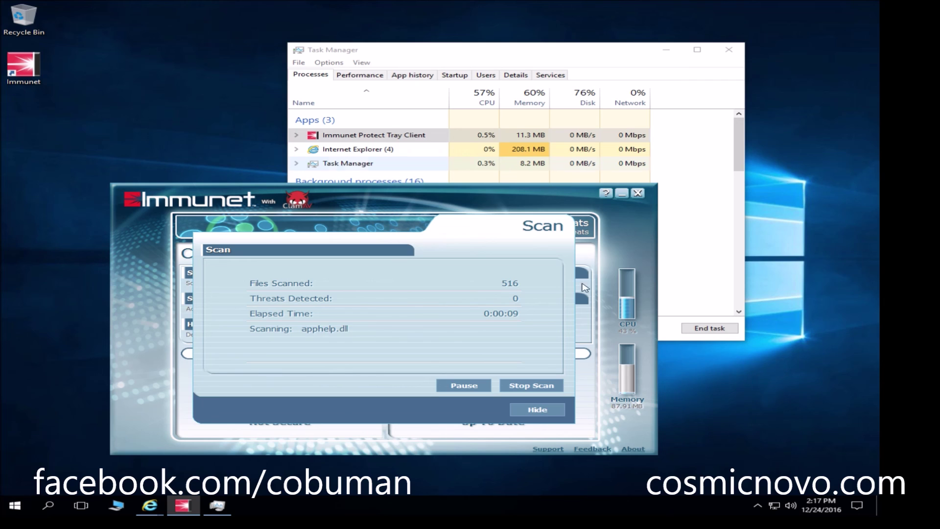
pyautogui.click(536, 413)
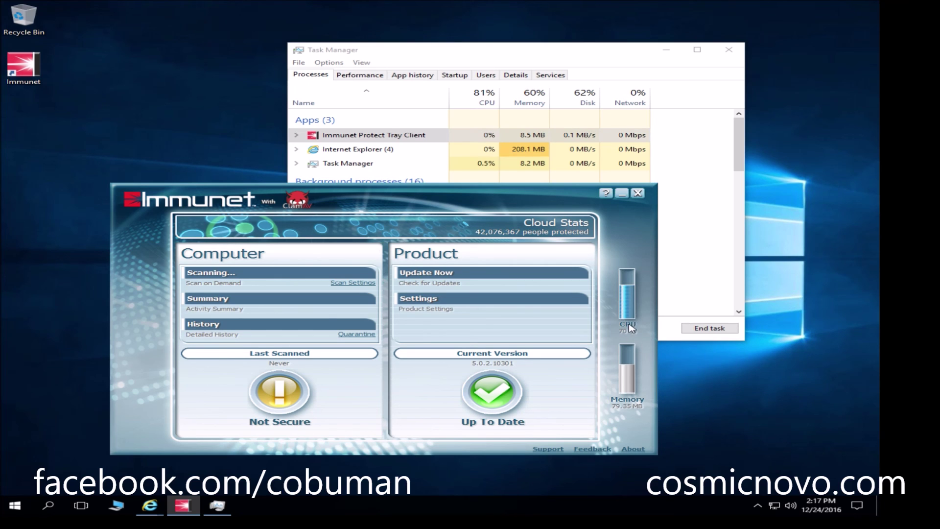
# Minimize Immunet and examine the CPU performance graph and process list in Task Manager during the scan
pyautogui.click(622, 193)
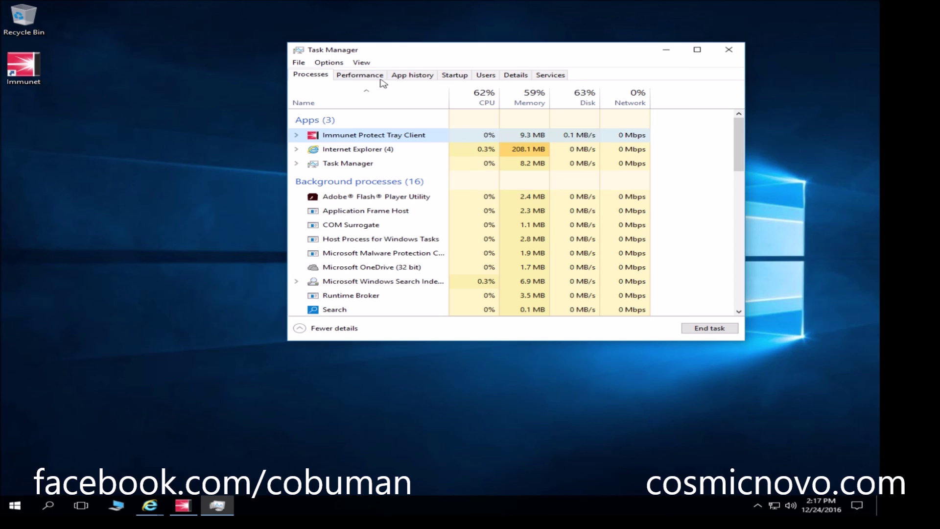
pyautogui.click(378, 75)
pyautogui.click(311, 76)
pyautogui.click(351, 76)
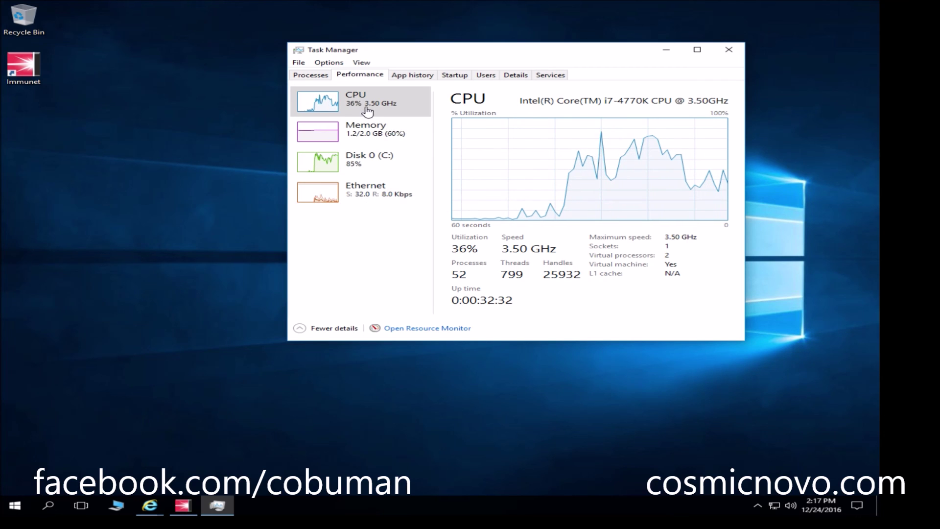
pyautogui.click(321, 77)
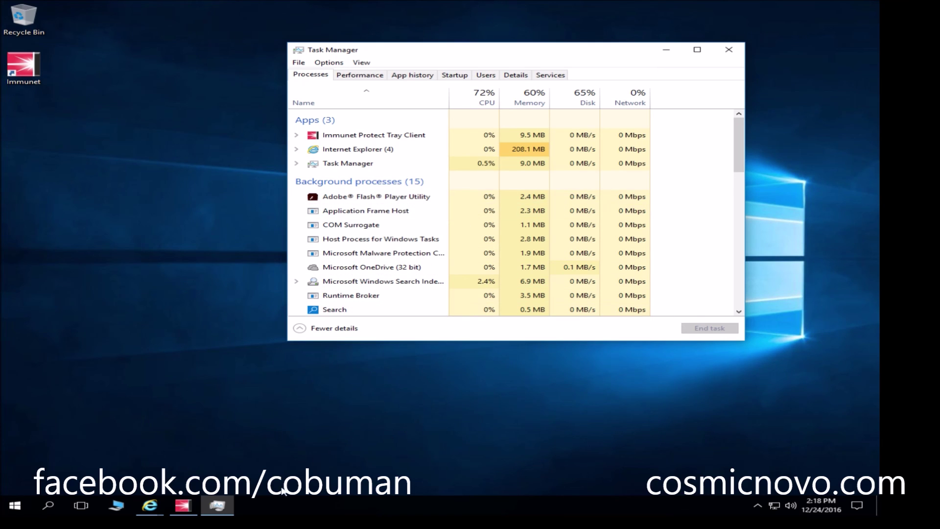
# Bring Immunet back to the front, place its window below Task Manager's app list and open the detailed history
pyautogui.moveTo(215, 512)
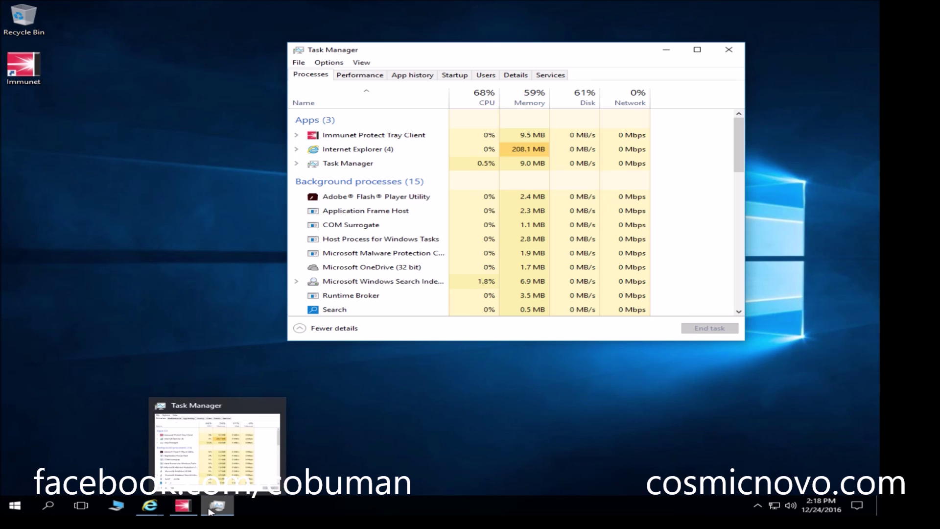
pyautogui.click(183, 508)
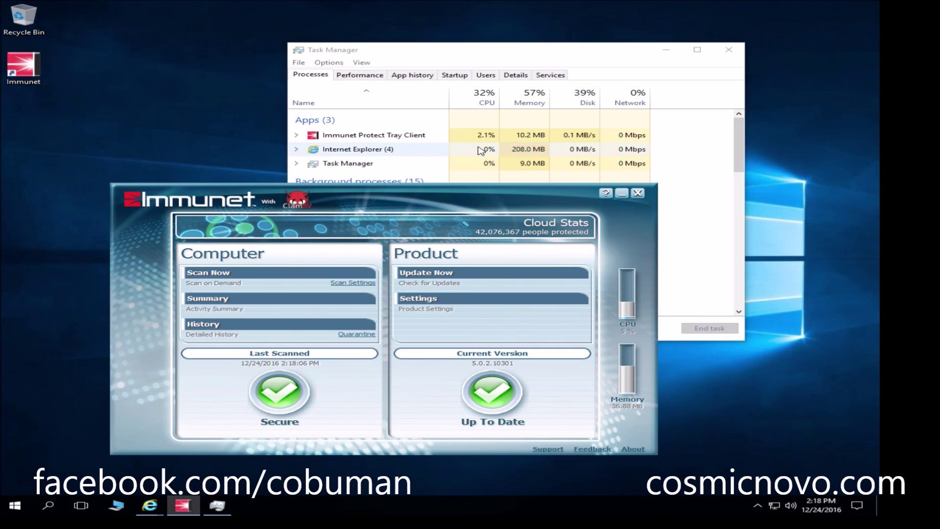
pyautogui.moveTo(426, 201); pyautogui.dragTo(465, 186)
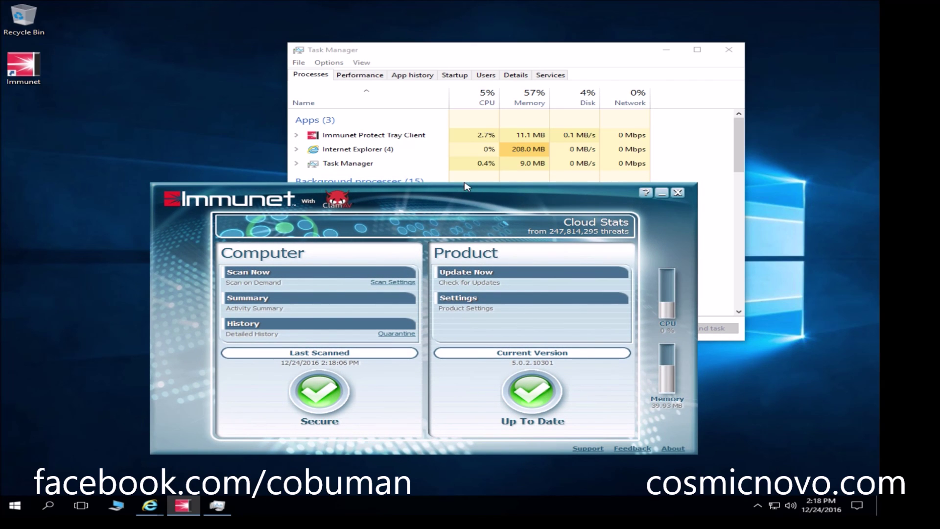
pyautogui.moveTo(465, 184); pyautogui.dragTo(470, 174)
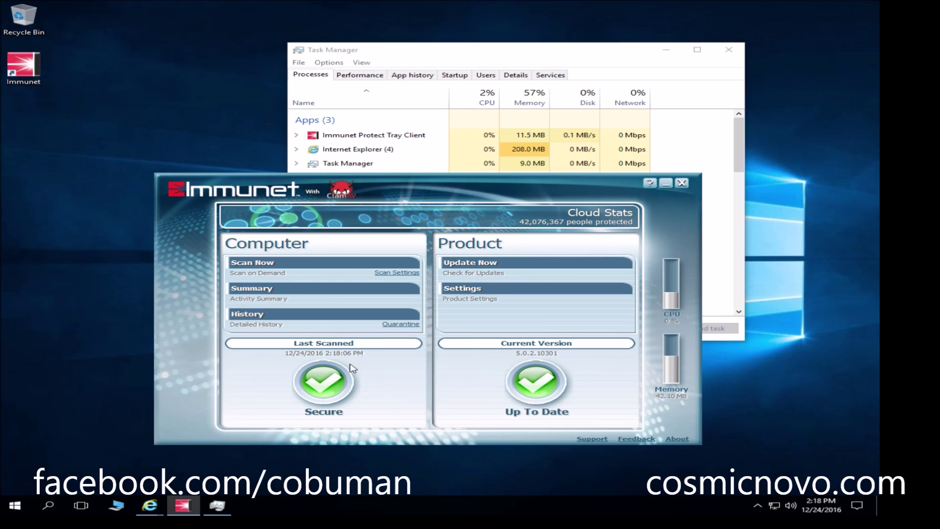
pyautogui.click(330, 320)
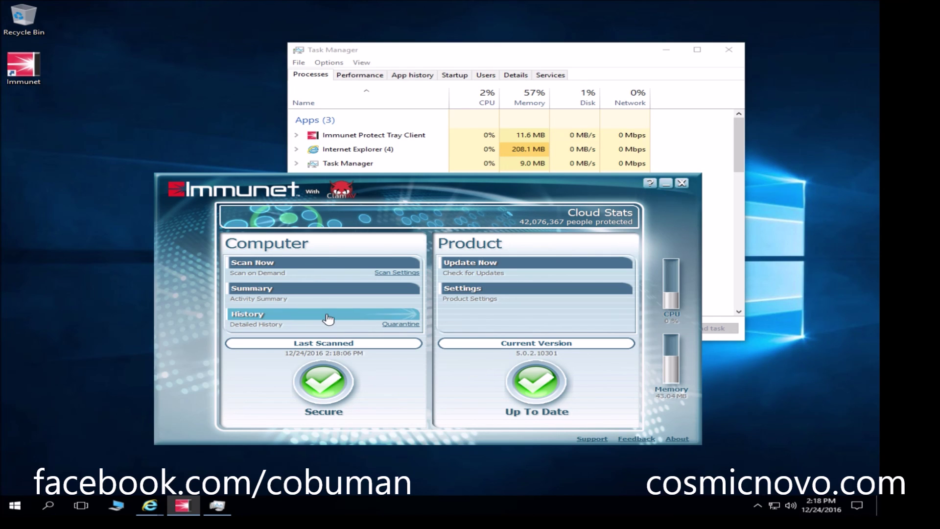